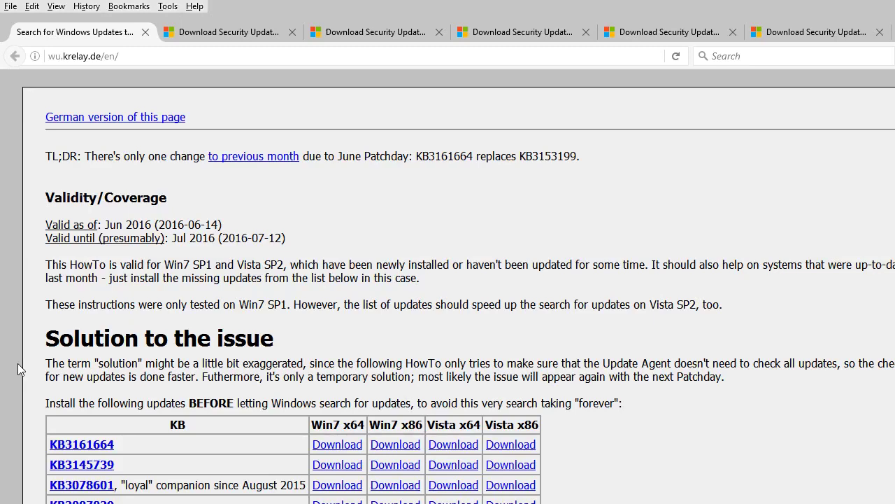
Scroll the wu.krelay.de guide down until the five-KB update table with its download links shows
scroll(129, 377, "down", 2)
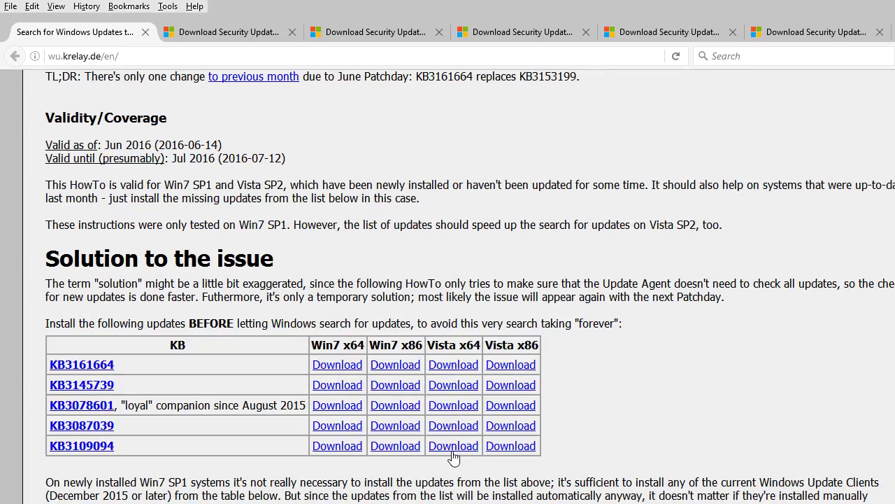
View the Vista x64 download pages for KB3078601, KB3087039, KB3109094, KB3145739 and KB3161664
left_click(268, 38)
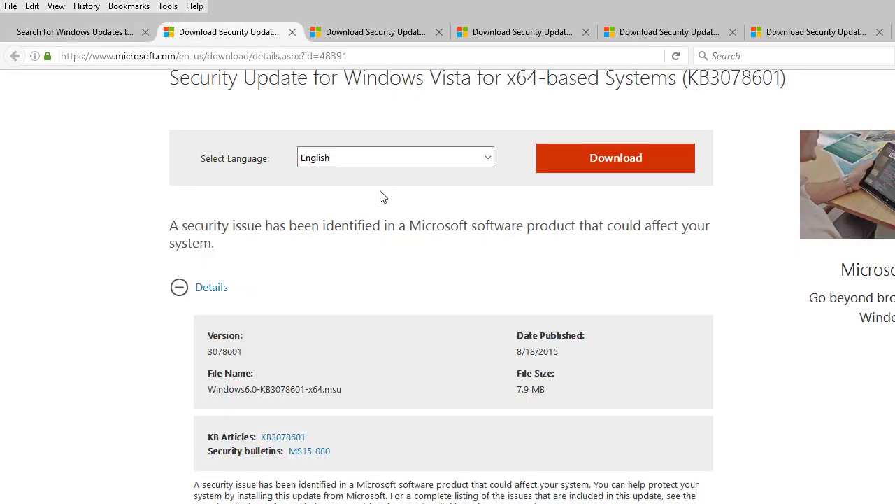
left_click(369, 32)
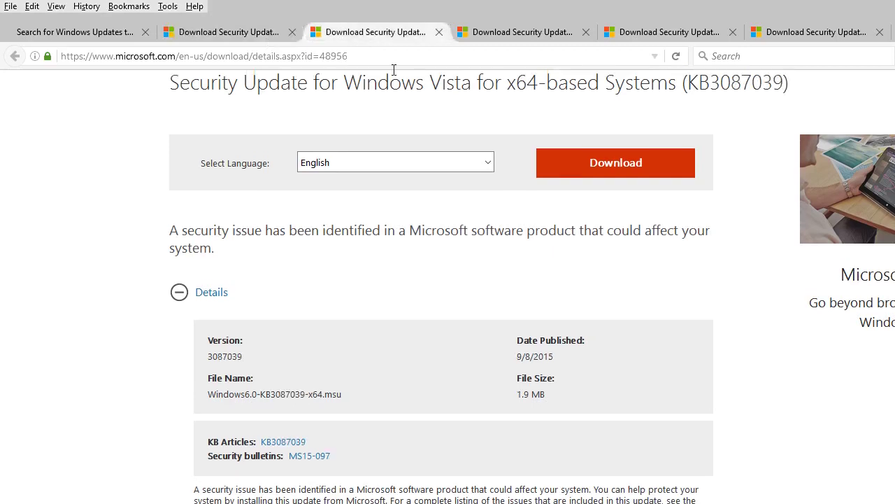
left_click(523, 35)
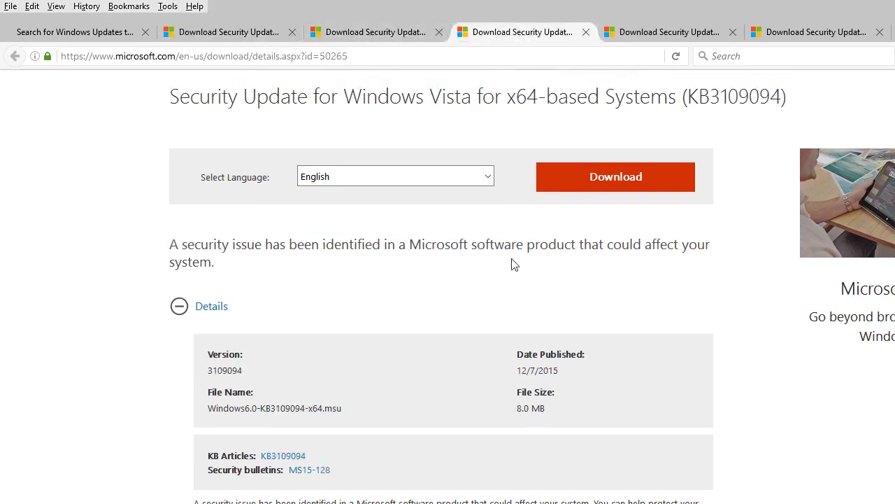
left_click(651, 35)
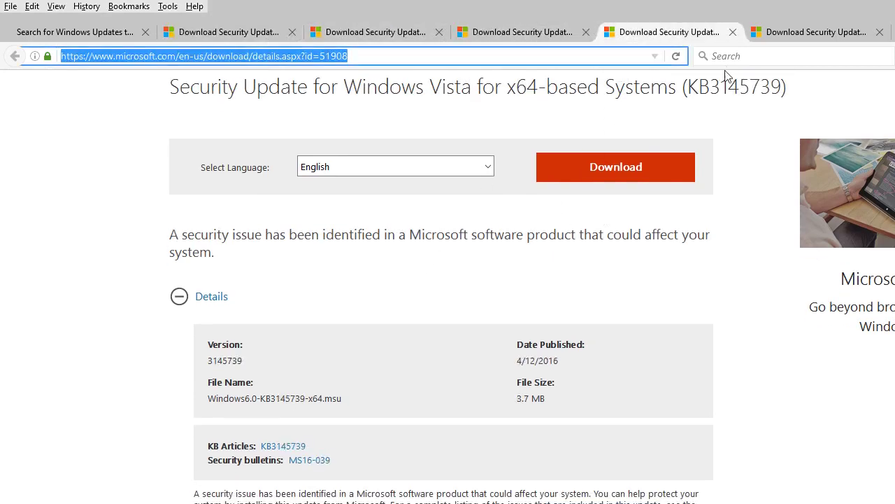
left_click(776, 34)
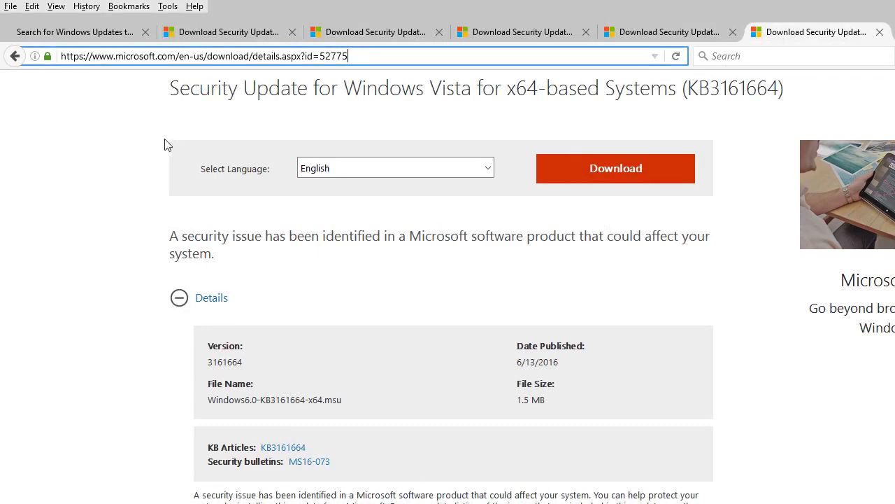
Go back to the wu.krelay.de guide and scroll further down it
left_click(100, 33)
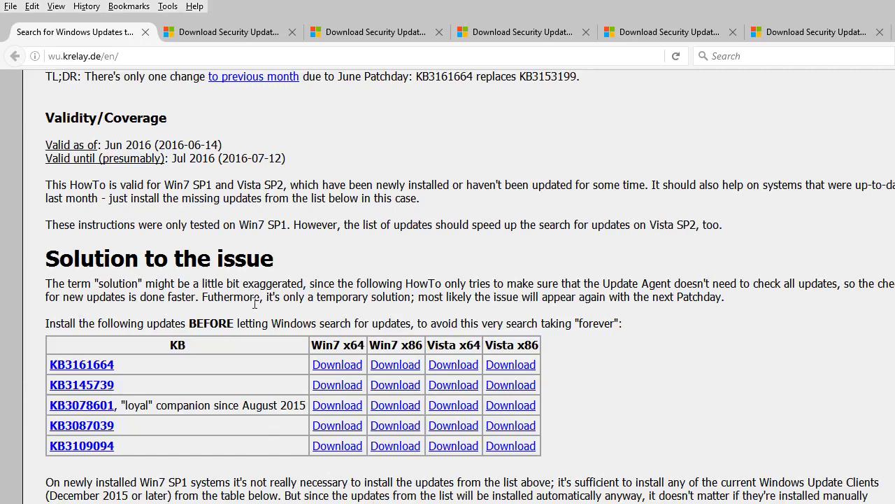
scroll(298, 384, "down", 5)
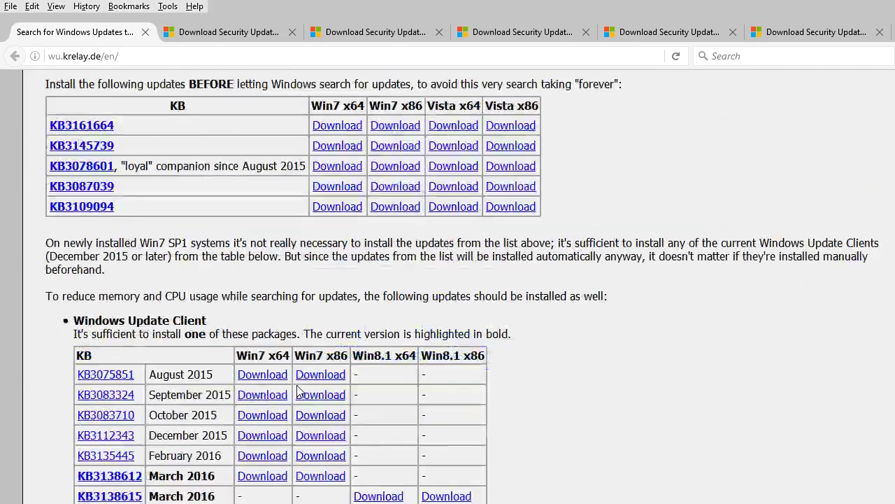
scroll(298, 385, "down", 4)
scroll(298, 385, "down", 2)
scroll(298, 385, "down", 2)
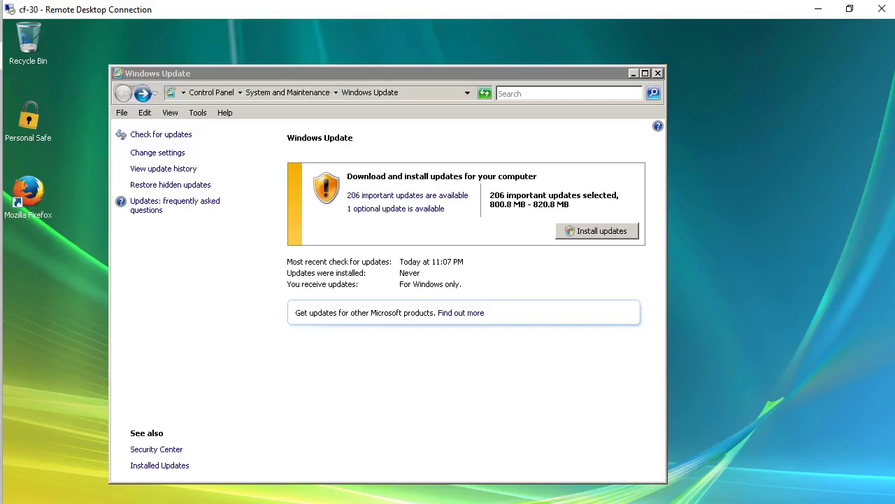
Reach Windows Update via Start, Control Panel and System and Maintenance, showing 206 important updates
key("super")
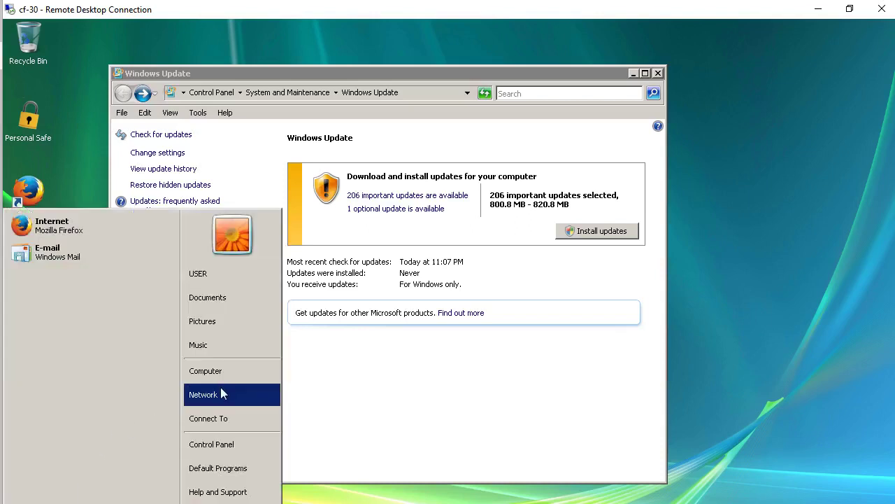
left_click(223, 446)
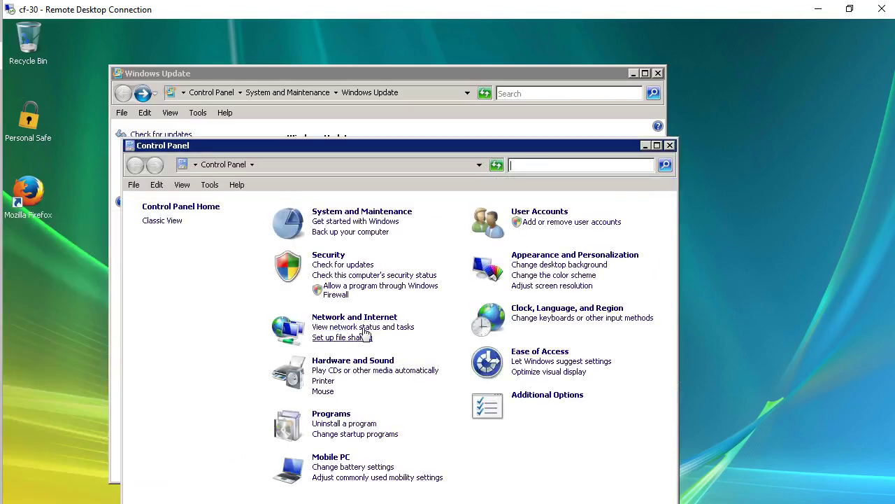
left_click(362, 212)
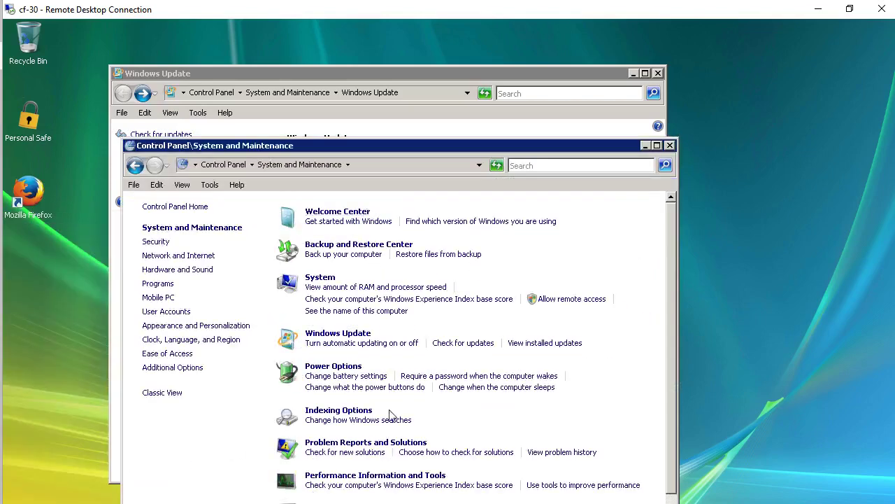
scroll(389, 416, "down", 1)
scroll(392, 417, "down", 1)
scroll(394, 419, "down", 1)
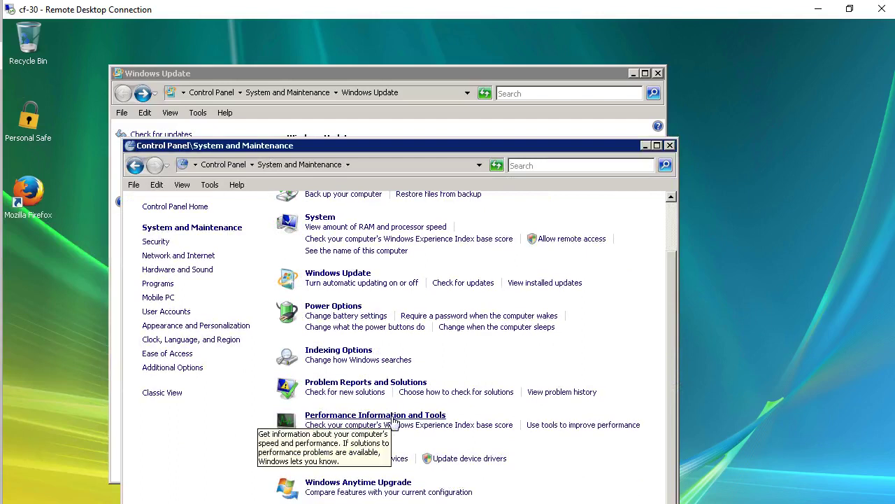
left_click(359, 275)
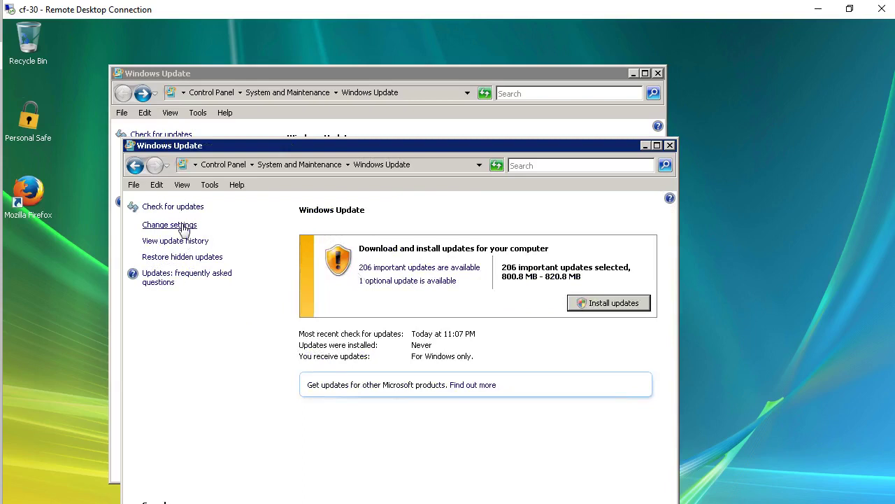
left_click(183, 227)
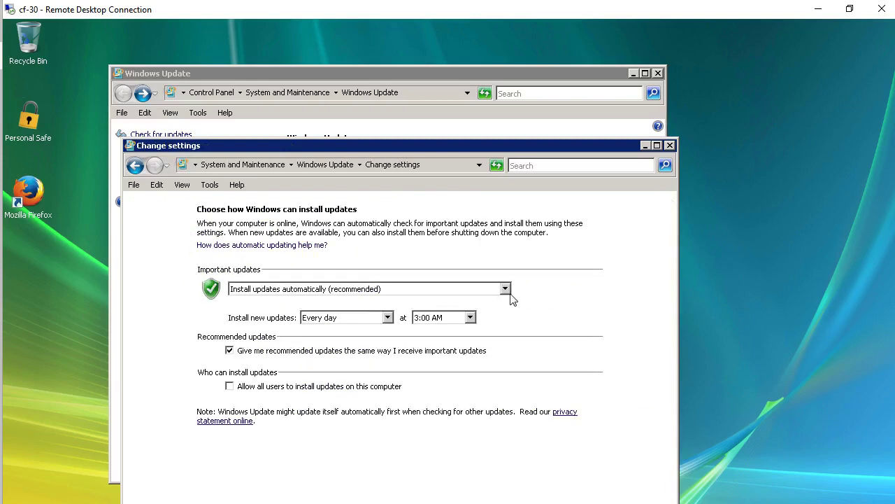
left_click(505, 289)
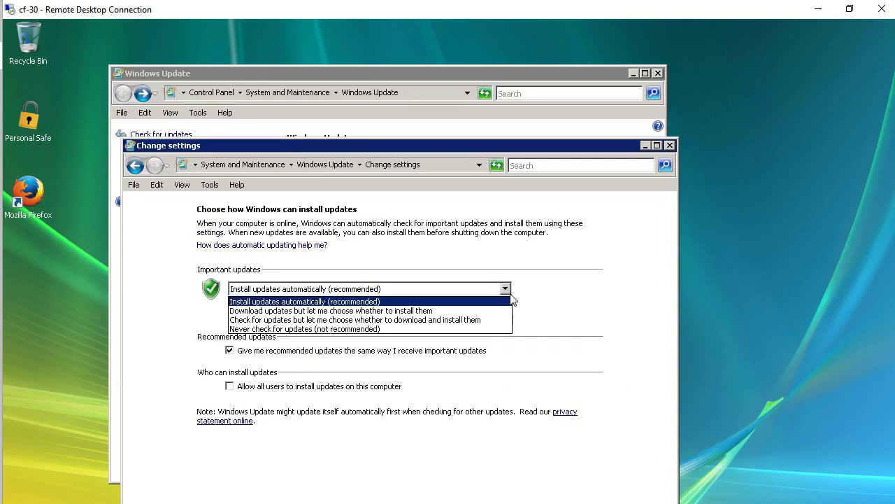
left_click(481, 329)
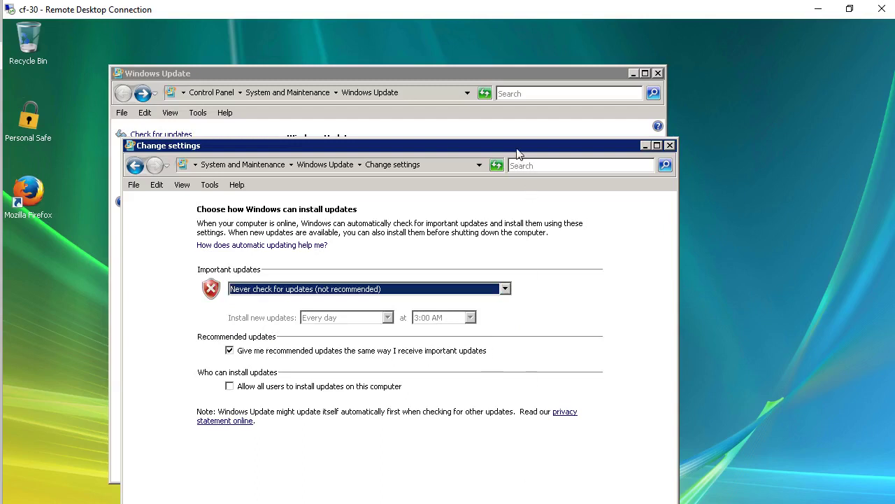
left_click_drag(521, 149, 519, 58)
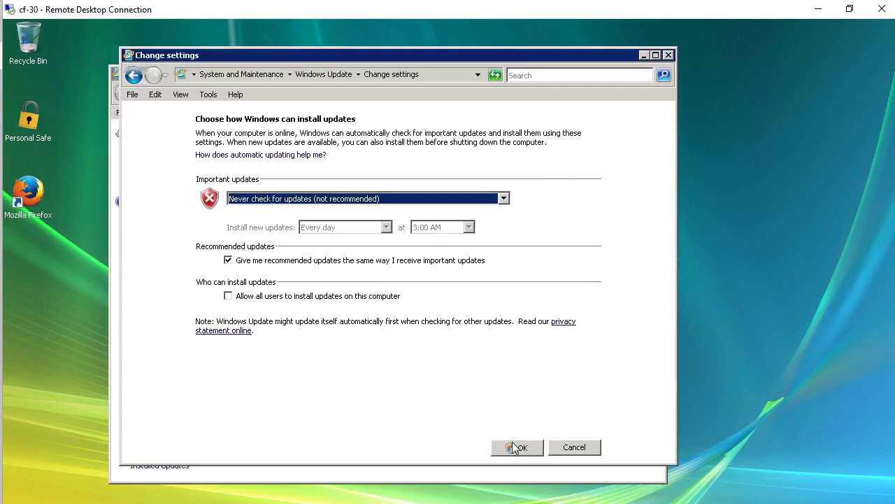
left_click(558, 448)
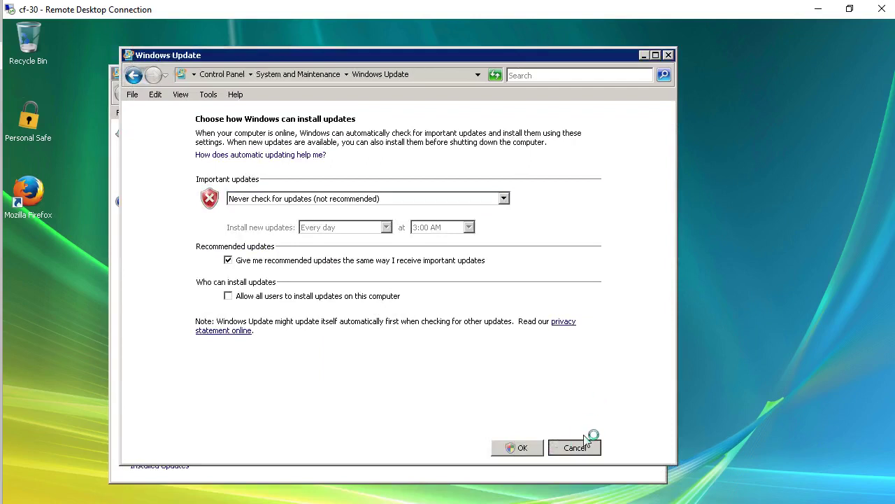
left_click(586, 447)
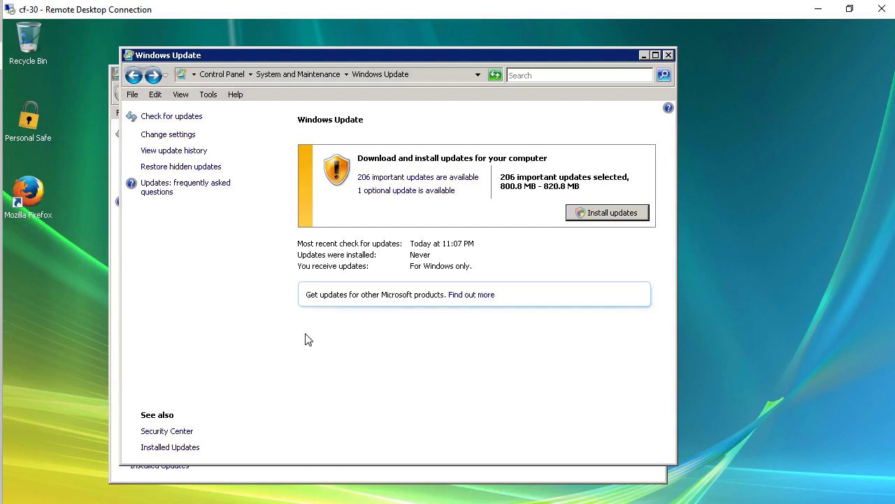
left_click(169, 136)
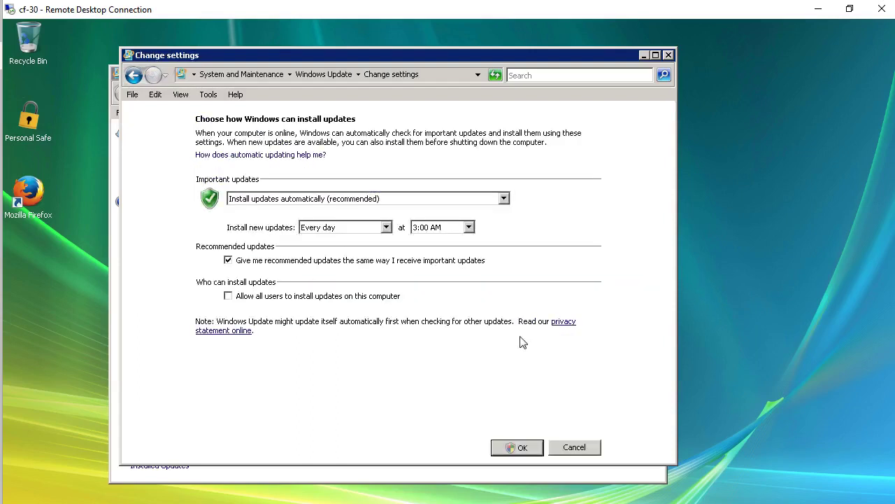
left_click(504, 200)
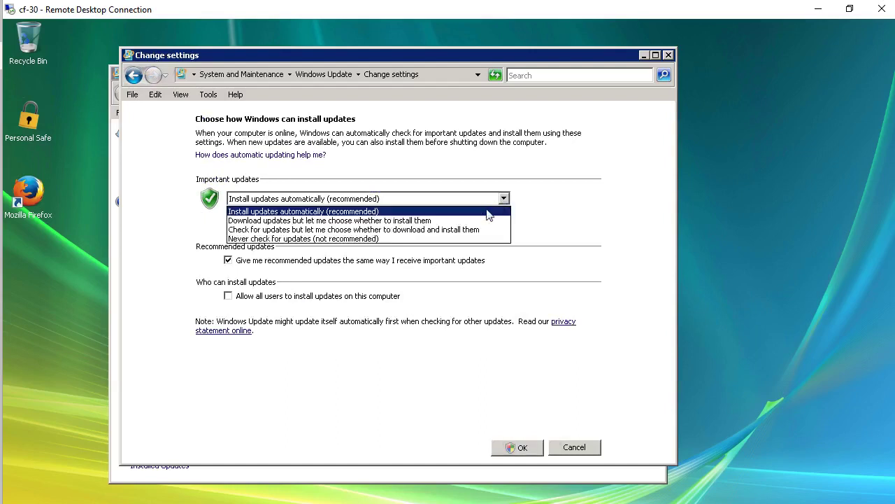
left_click(519, 184)
left_click(504, 199)
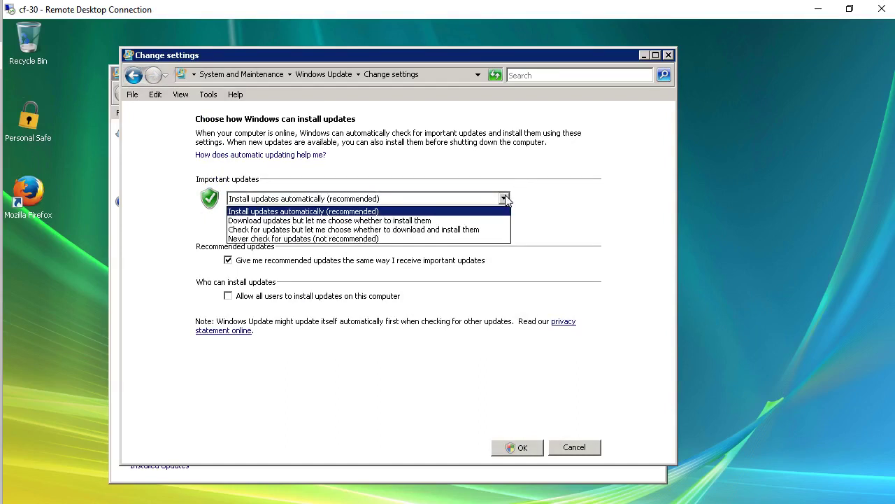
left_click(578, 175)
left_click(574, 448)
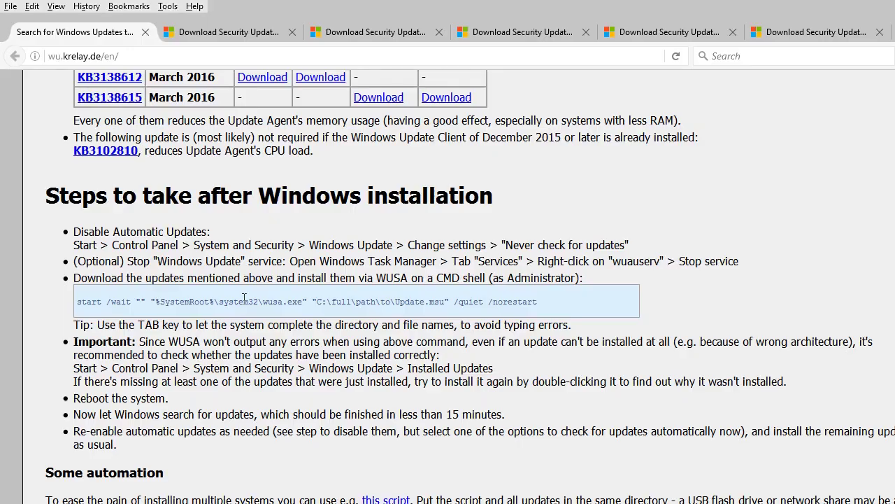
Skim the guide, then bring up the KB3078601 Vista x64 download tab
scroll(245, 300, "up", 4)
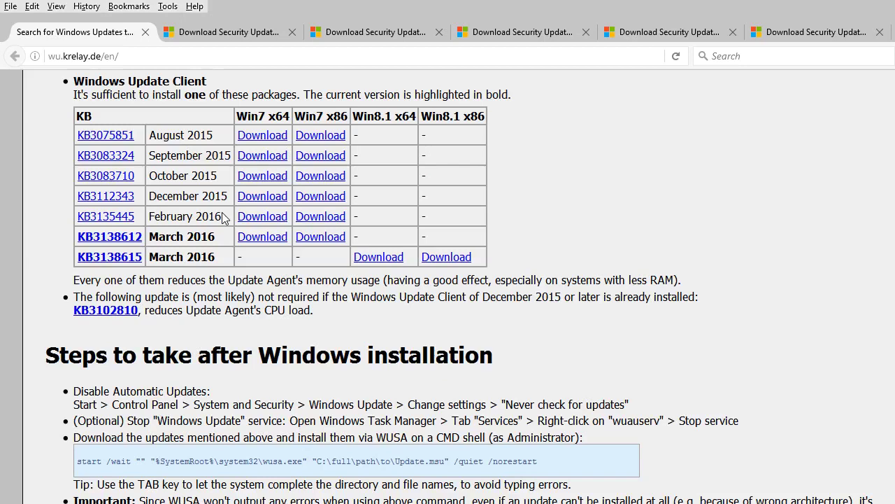
scroll(273, 273, "up", 5)
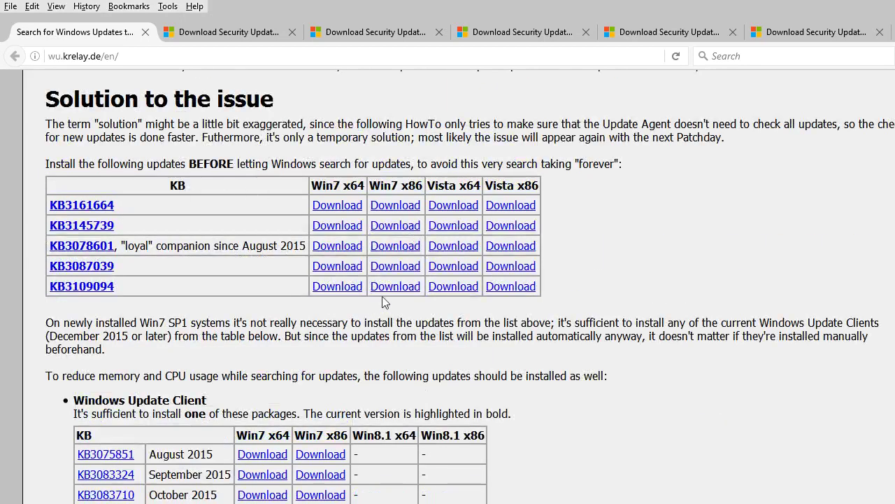
scroll(266, 250, "down", 1)
scroll(265, 249, "down", 4)
scroll(266, 250, "down", 1)
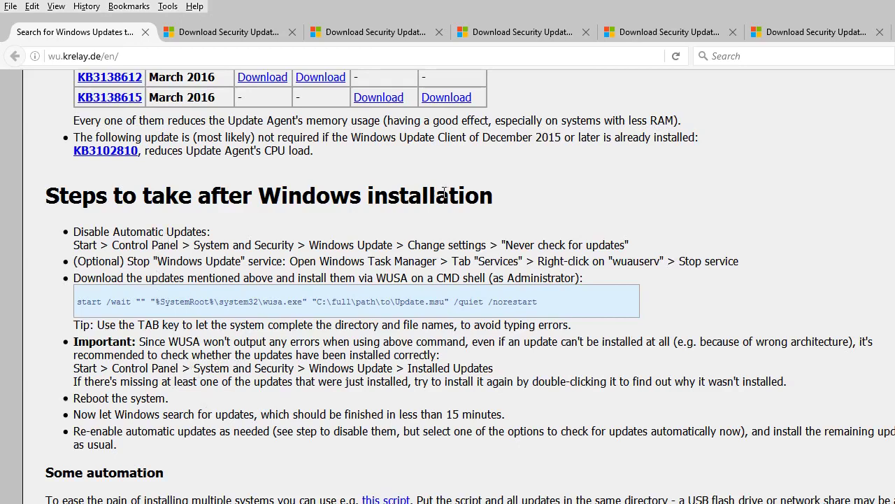
left_click(265, 34)
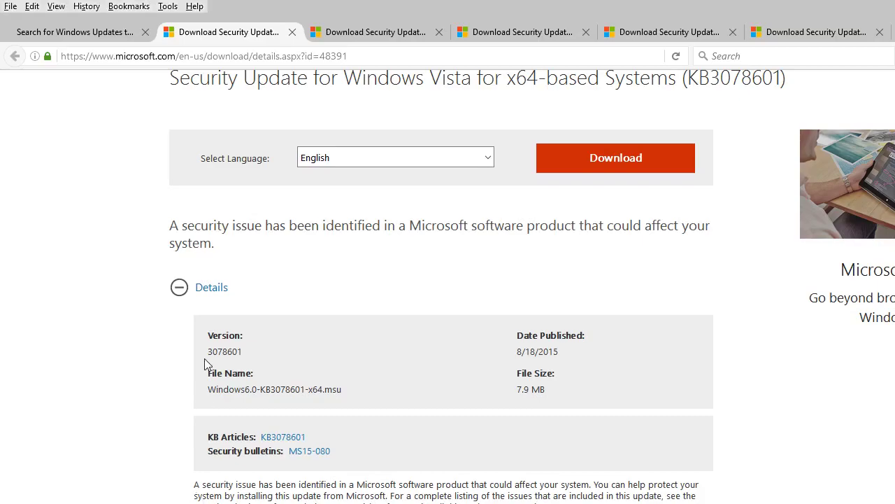
Return to the wu.krelay.de tab and scroll up to its June 2016 validity notes
left_click(87, 33)
scroll(339, 371, "down", 3)
scroll(339, 371, "up", 3)
scroll(261, 306, "up", 3)
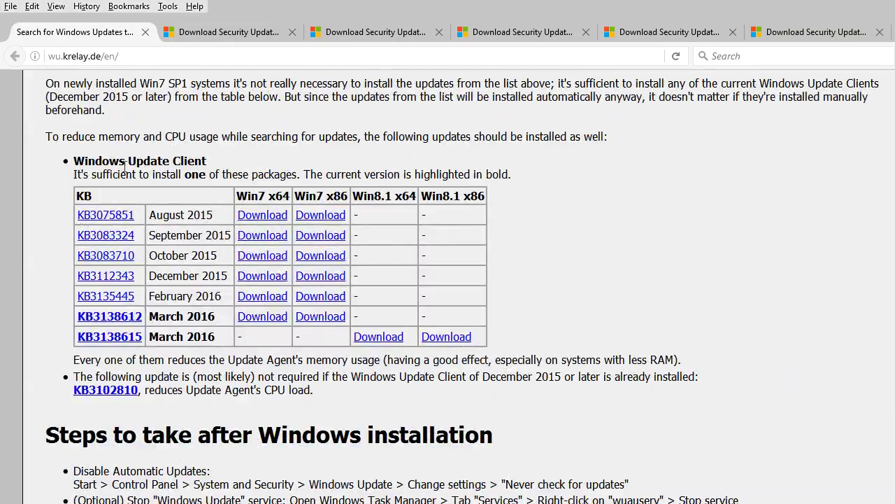
scroll(202, 160, "up", 2)
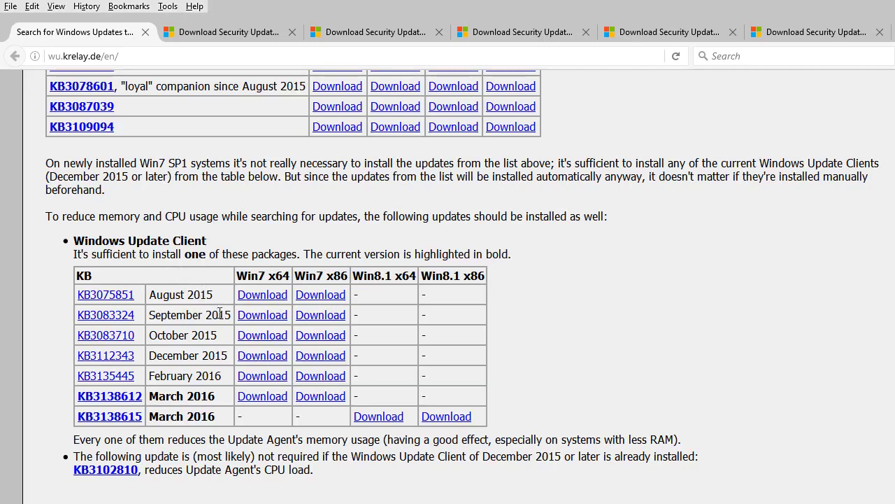
scroll(217, 312, "up", 5)
scroll(220, 311, "up", 5)
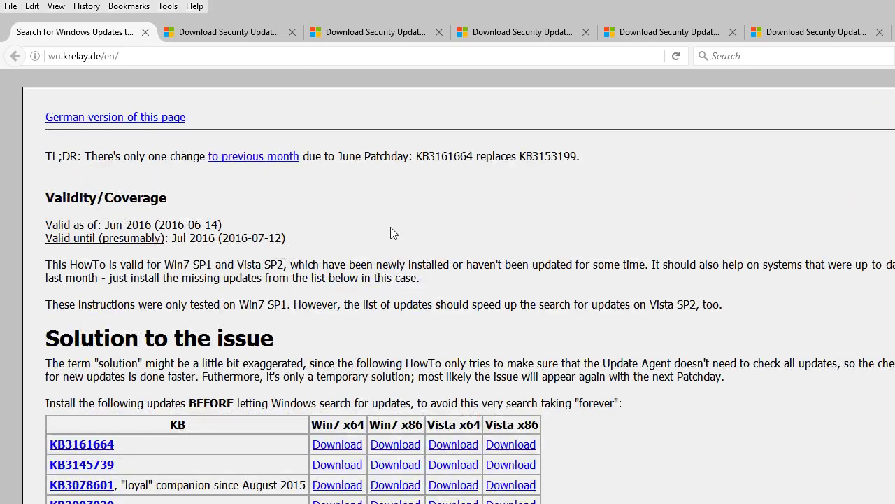